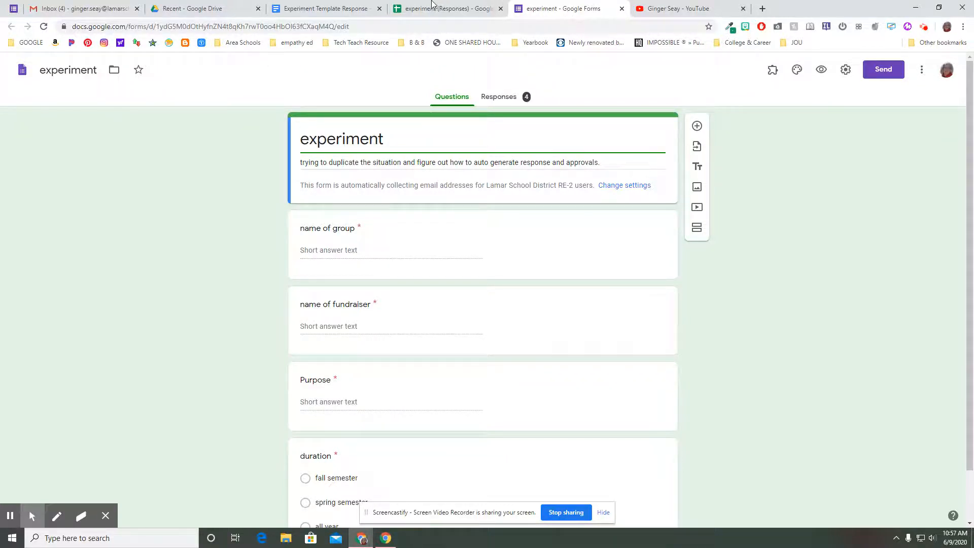
# Step: Review the Experiment Template Response document and check which Drive folder it is stored in
pyautogui.click(360, 9)
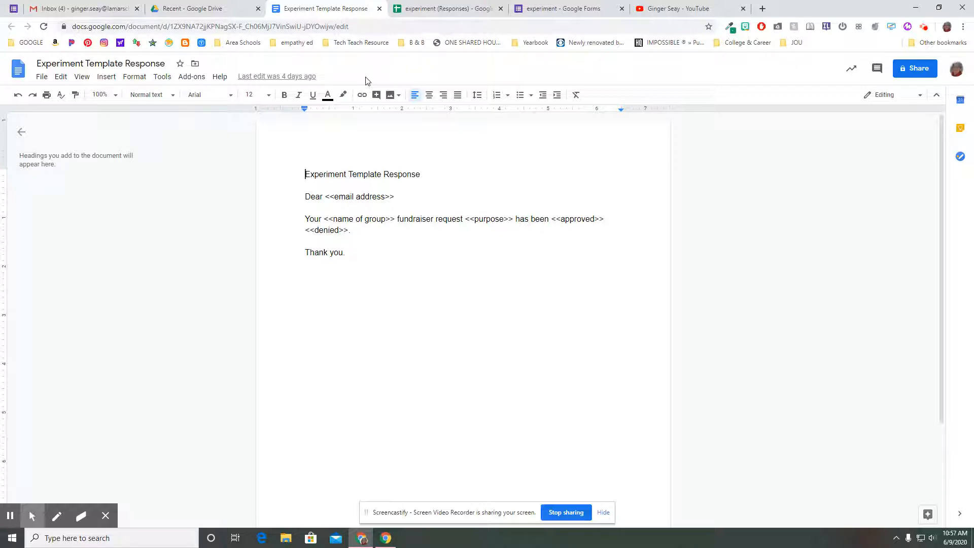
pyautogui.click(196, 65)
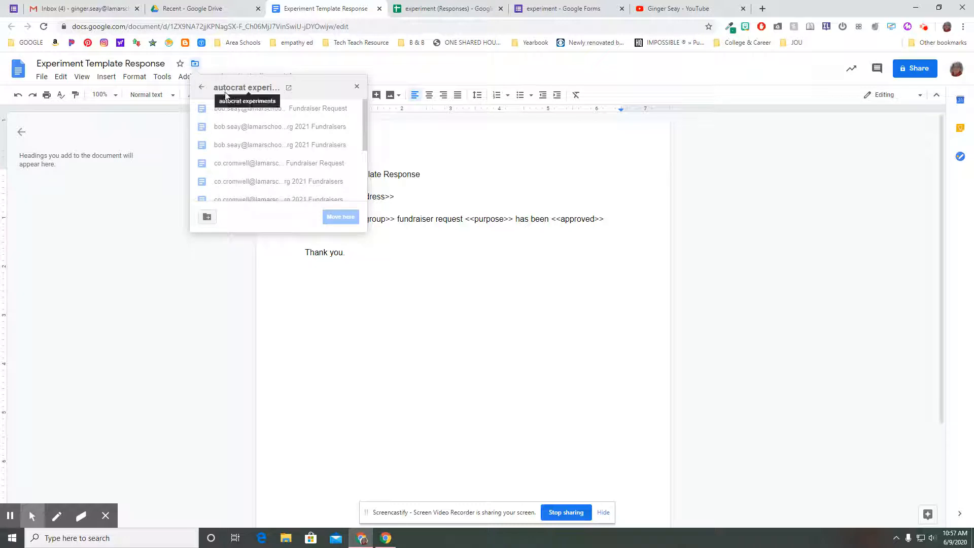
pyautogui.click(372, 263)
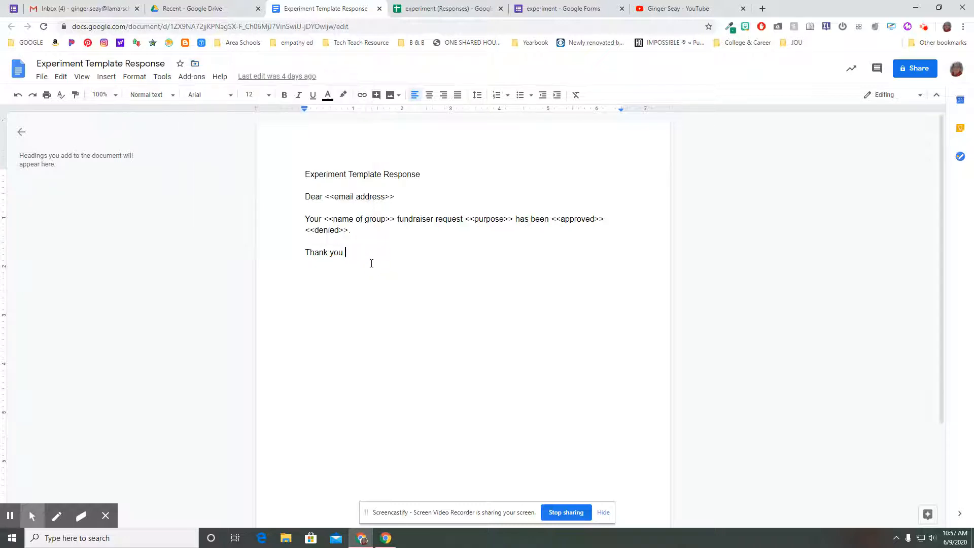
# Step: View the experiment form's response summary and switch to the experiment (Responses) spreadsheet
pyautogui.click(540, 14)
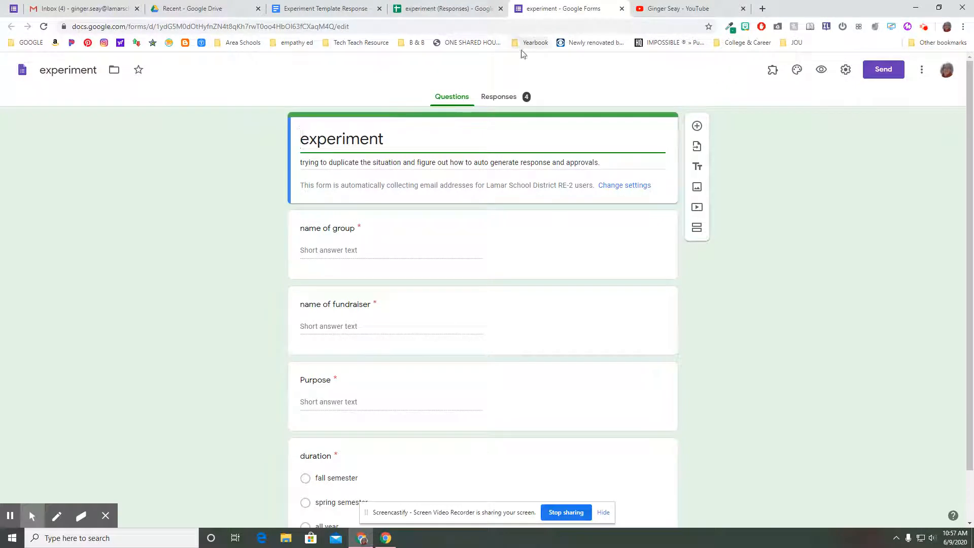
pyautogui.click(500, 99)
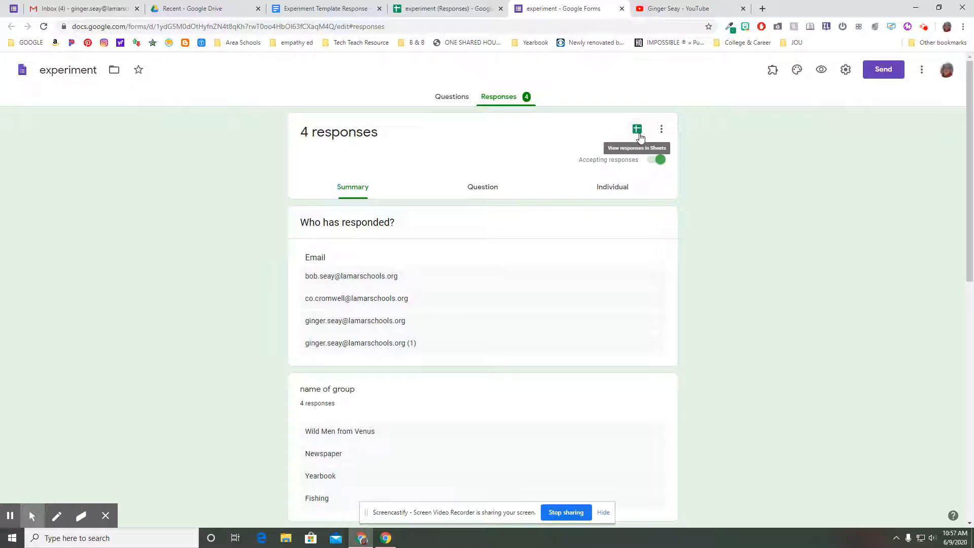
pyautogui.click(351, 8)
pyautogui.click(437, 8)
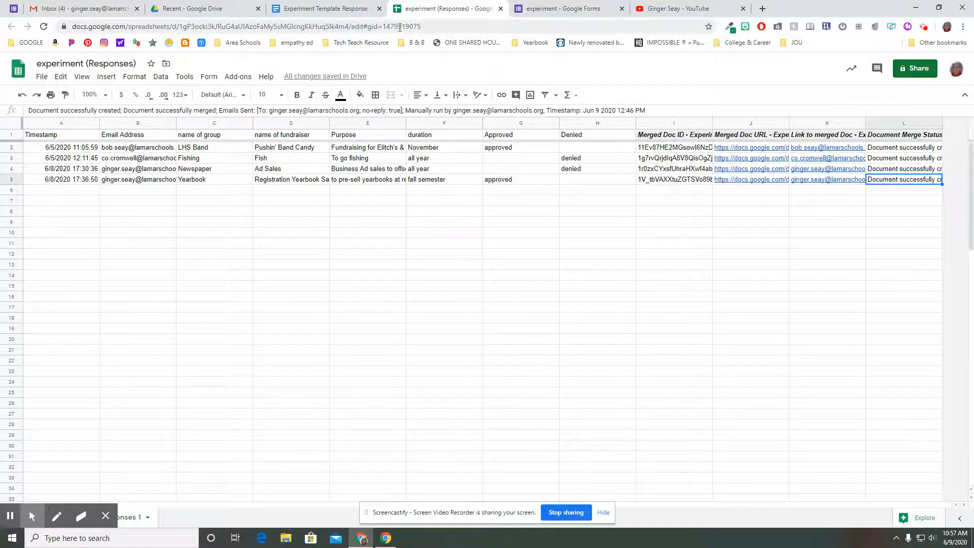
# Step: Find Autocrat in the G Suite Marketplace, look through its description page, and return to the spreadsheet
pyautogui.click(230, 79)
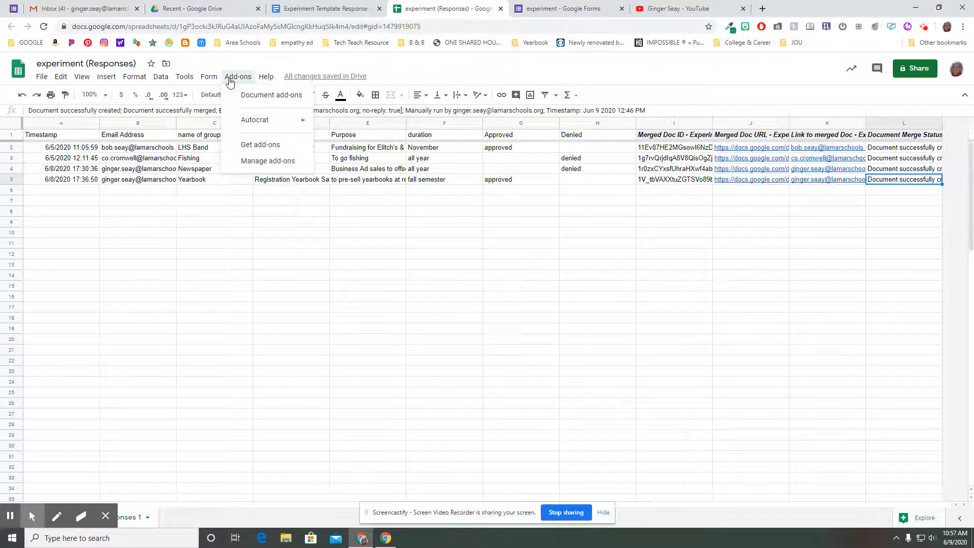
pyautogui.click(247, 145)
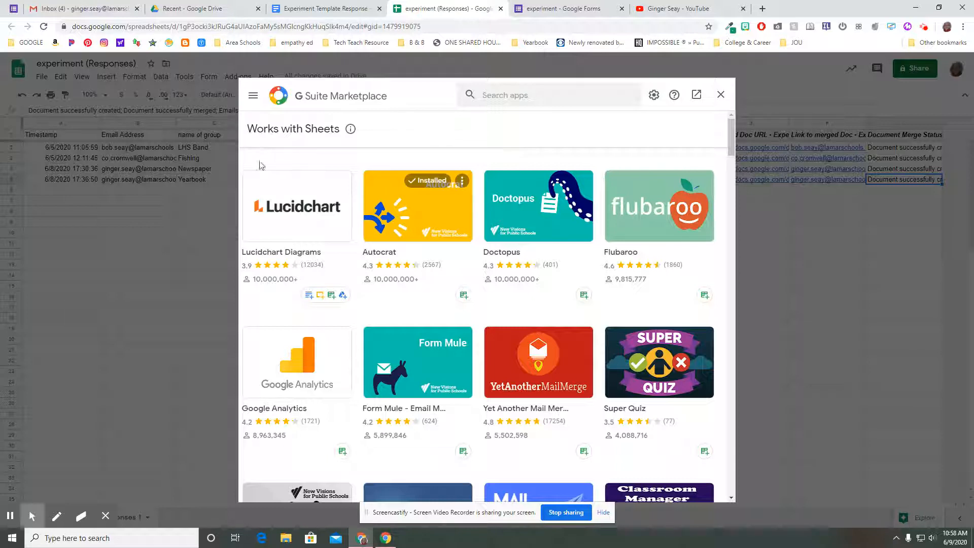
pyautogui.scroll(-1, 341, 263)
pyautogui.scroll(1, 406, 208)
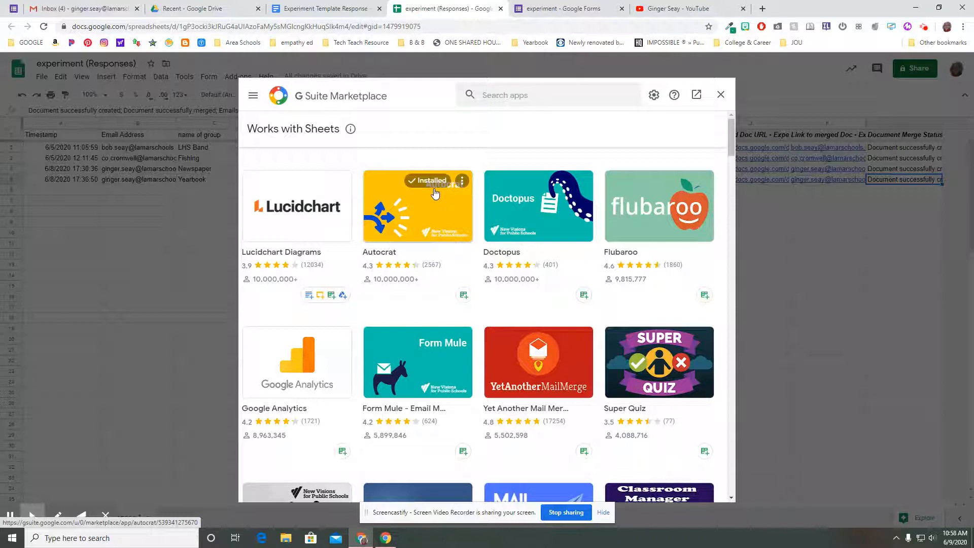
pyautogui.click(432, 227)
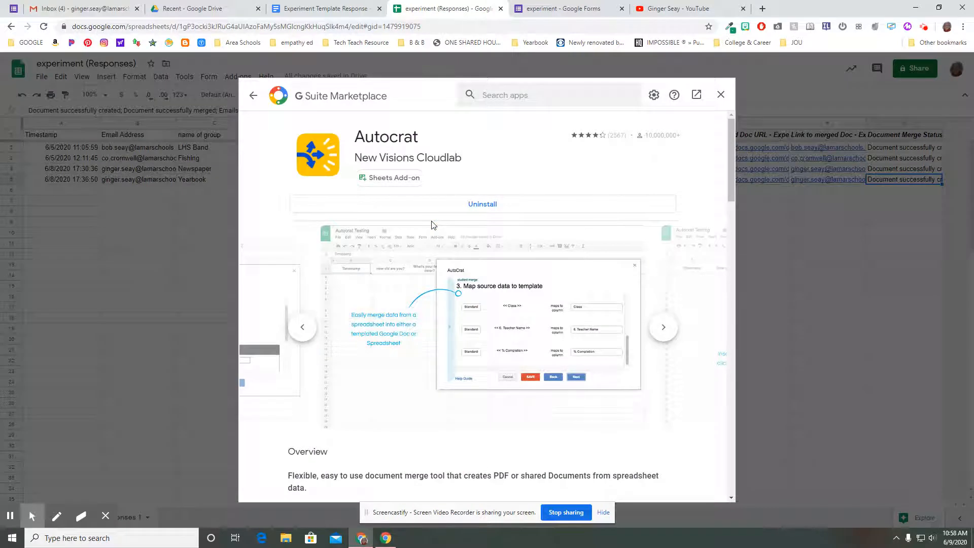
pyautogui.scroll(-5, 434, 254)
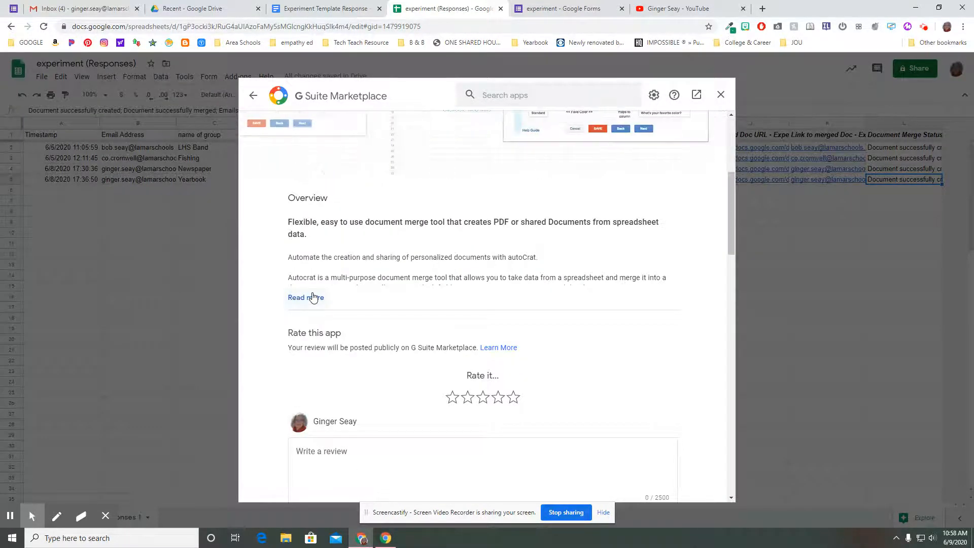
pyautogui.scroll(4, 313, 298)
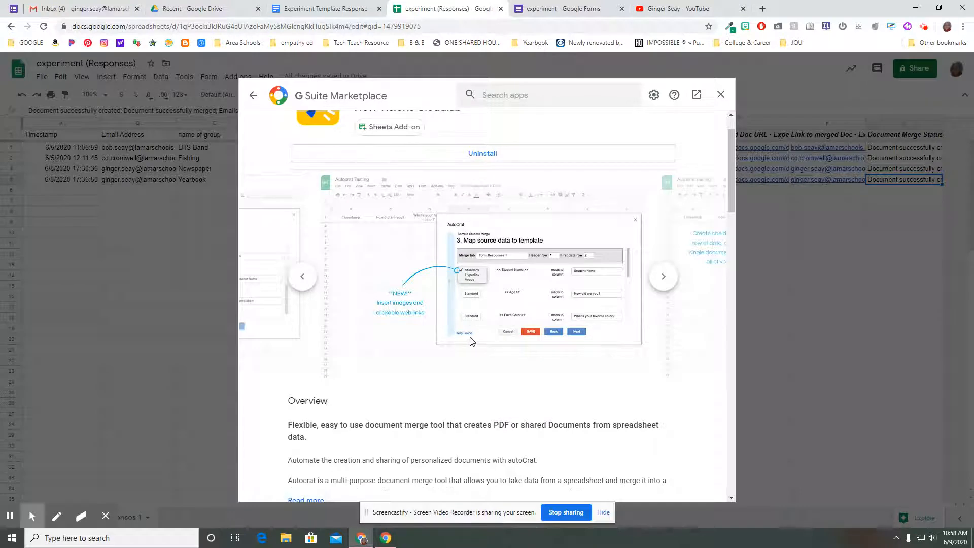
pyautogui.scroll(1, 470, 341)
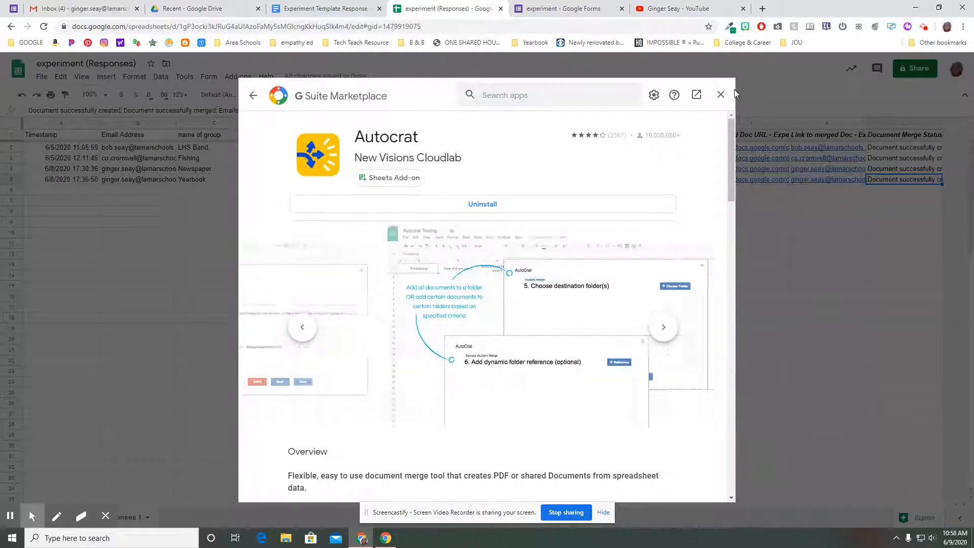
pyautogui.click(721, 95)
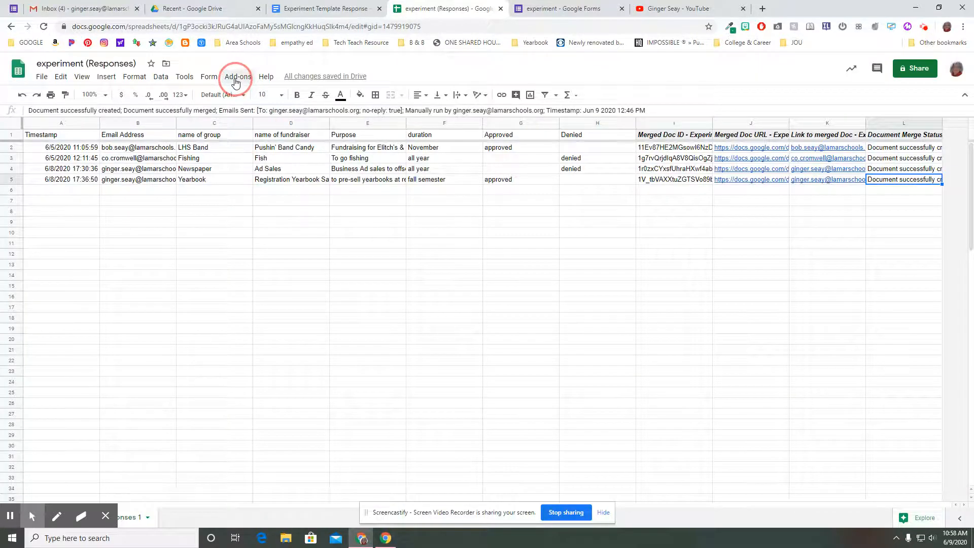
# Step: Open the Experiment Fundraiser Scenario job in Autocrat at its source data mapping and compare it with the tags in the template document
pyautogui.click(236, 81)
pyautogui.moveTo(253, 126)
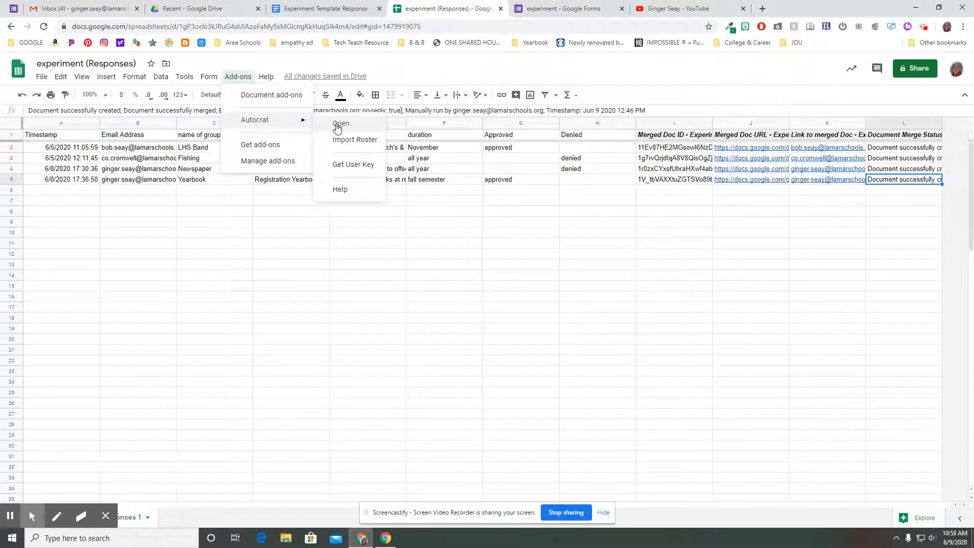
pyautogui.click(337, 125)
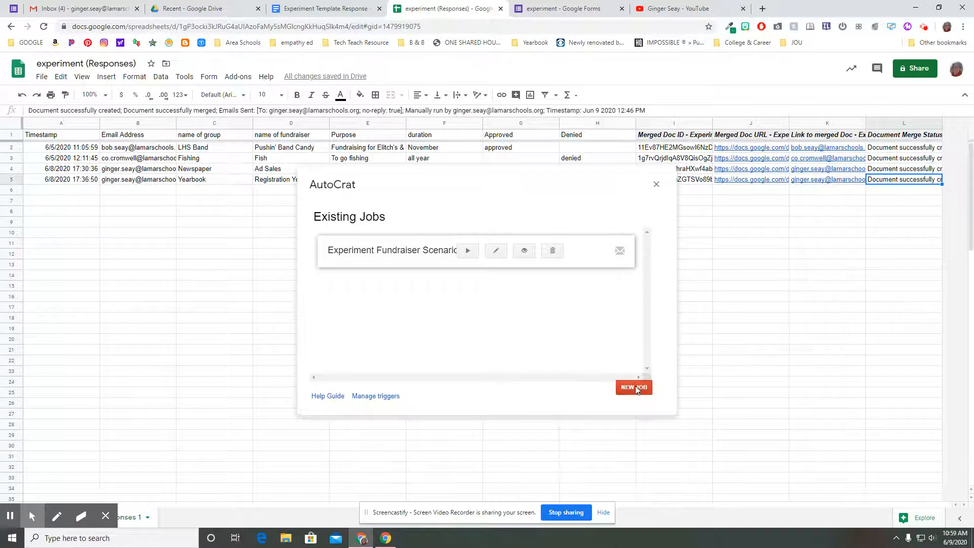
pyautogui.click(496, 252)
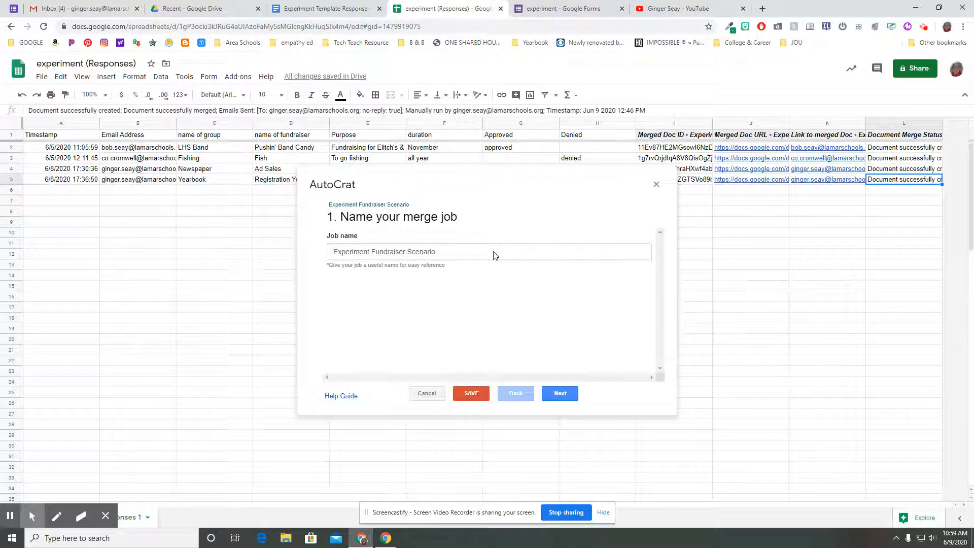
pyautogui.click(557, 398)
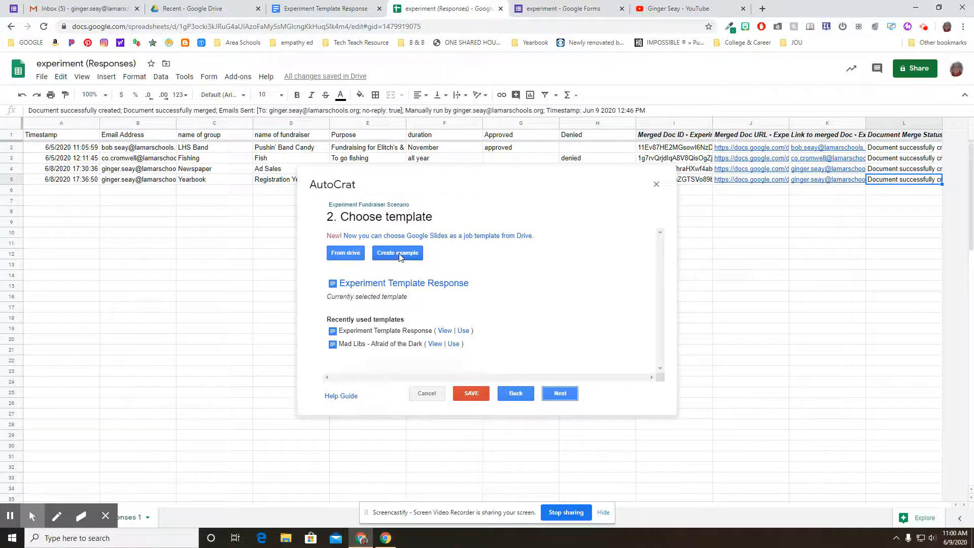
pyautogui.click(560, 398)
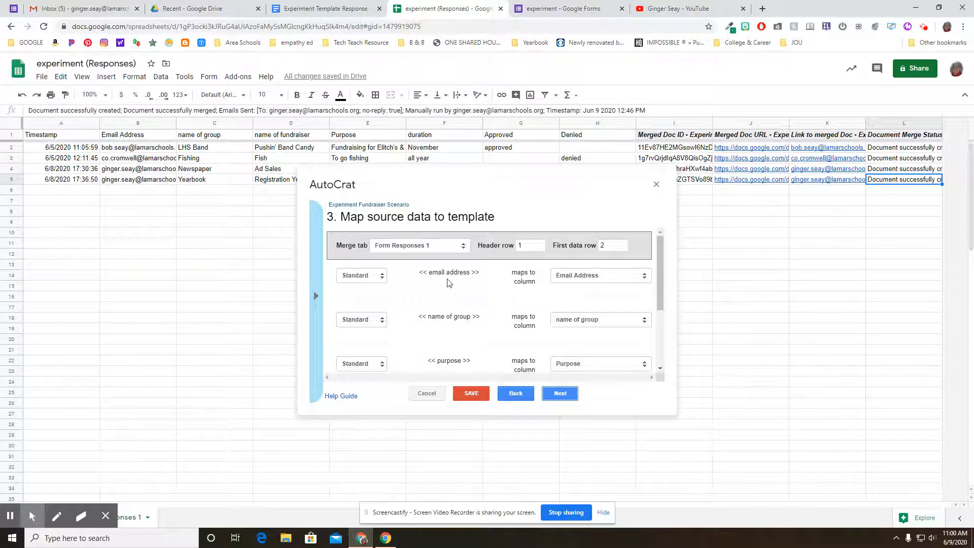
pyautogui.click(319, 10)
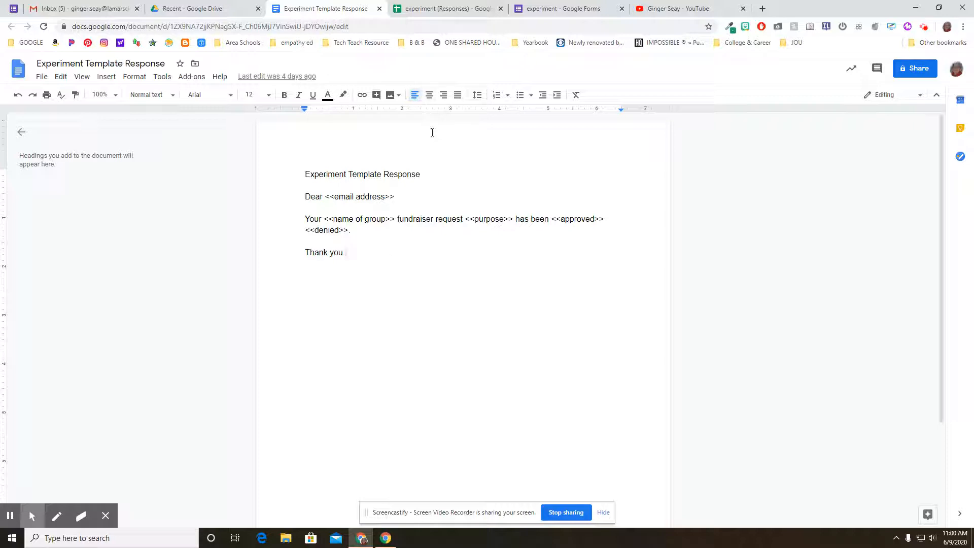
pyautogui.click(437, 10)
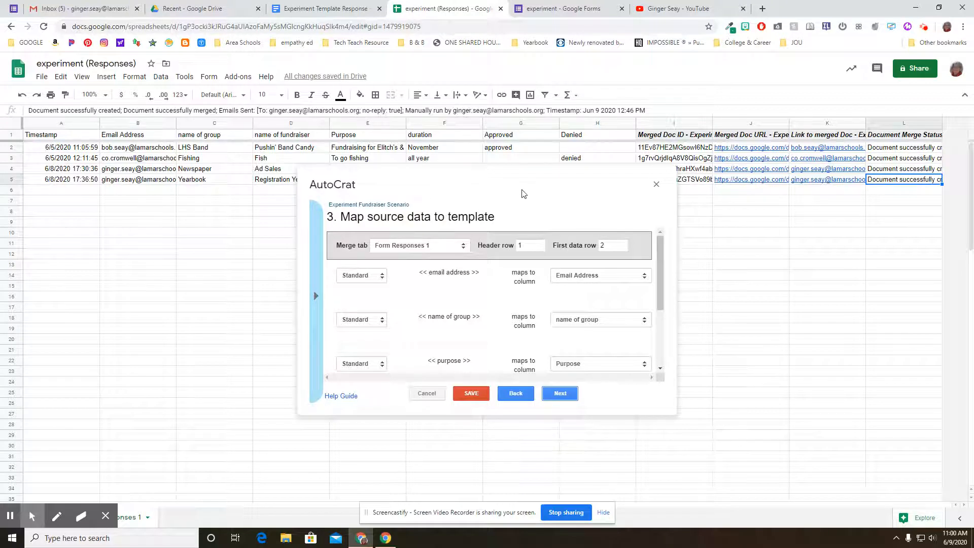
# Step: Map the <<email address>> tag to the Email Address column, check the remaining mappings, and save and close the merge job
pyautogui.click(597, 280)
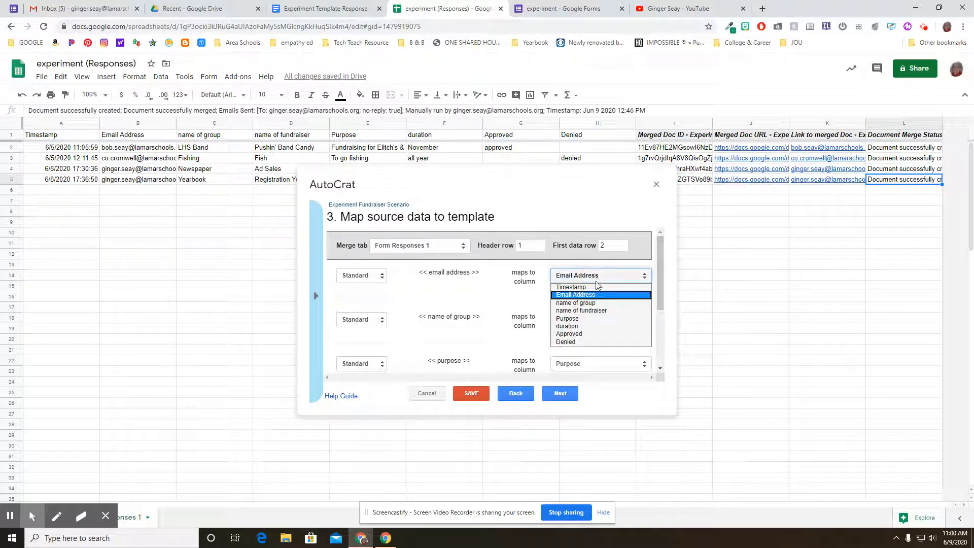
pyautogui.click(598, 295)
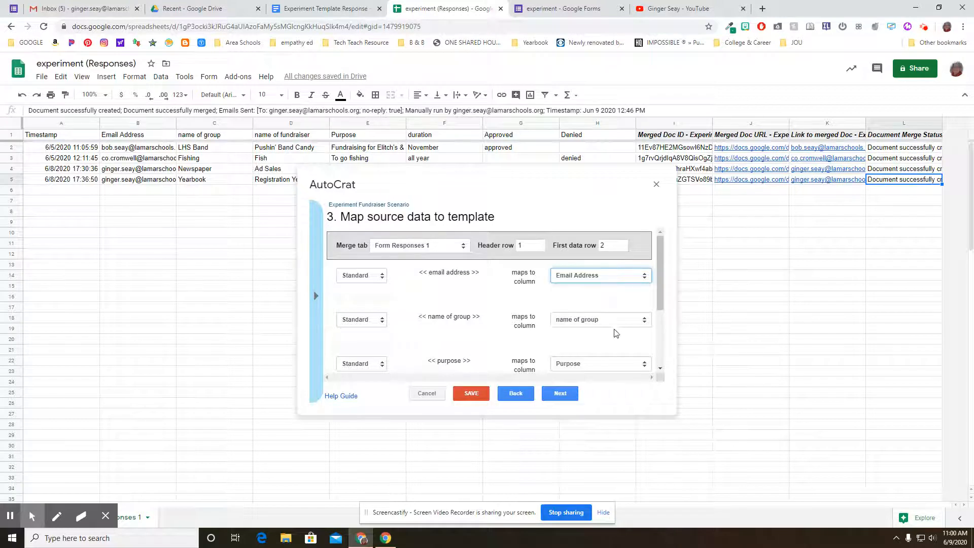
pyautogui.moveTo(670, 315); pyautogui.dragTo(665, 366)
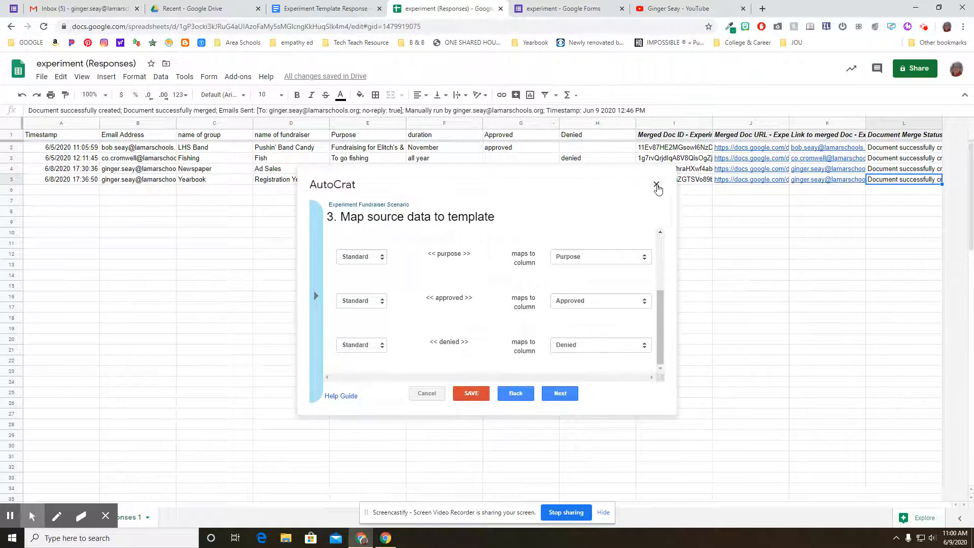
pyautogui.click(463, 398)
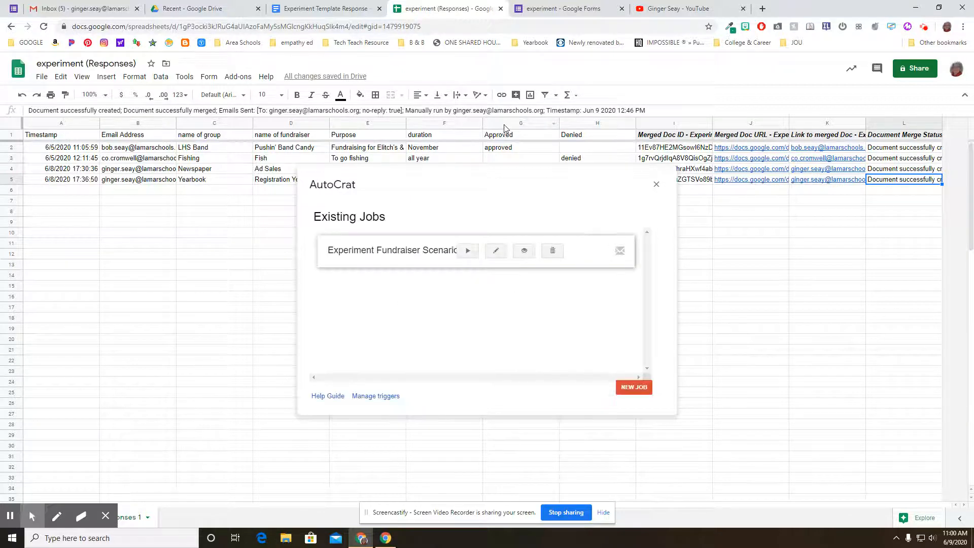
pyautogui.click(656, 184)
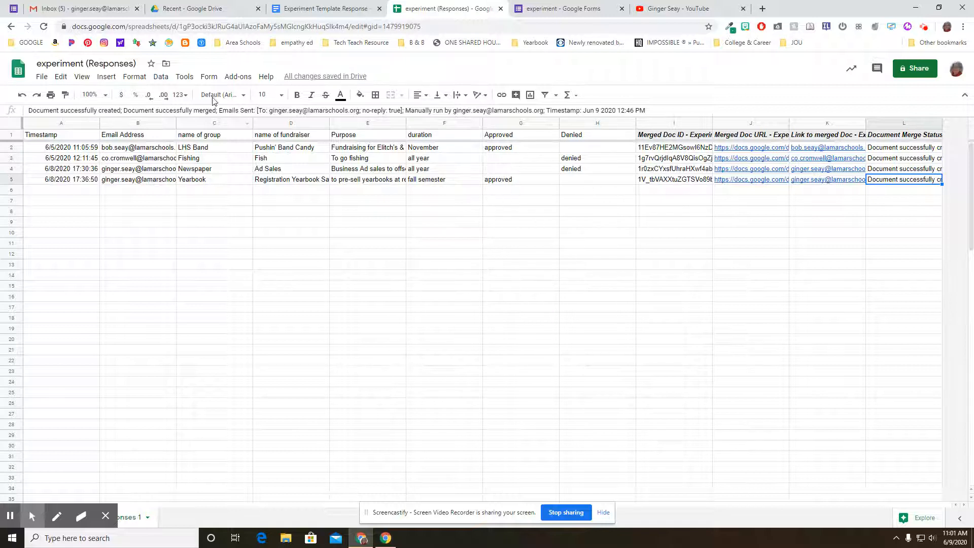
# Step: Reopen the Experiment Fundraiser Scenario job in Autocrat for editing and advance to mapping source data to the template
pyautogui.click(239, 76)
pyautogui.moveTo(274, 96)
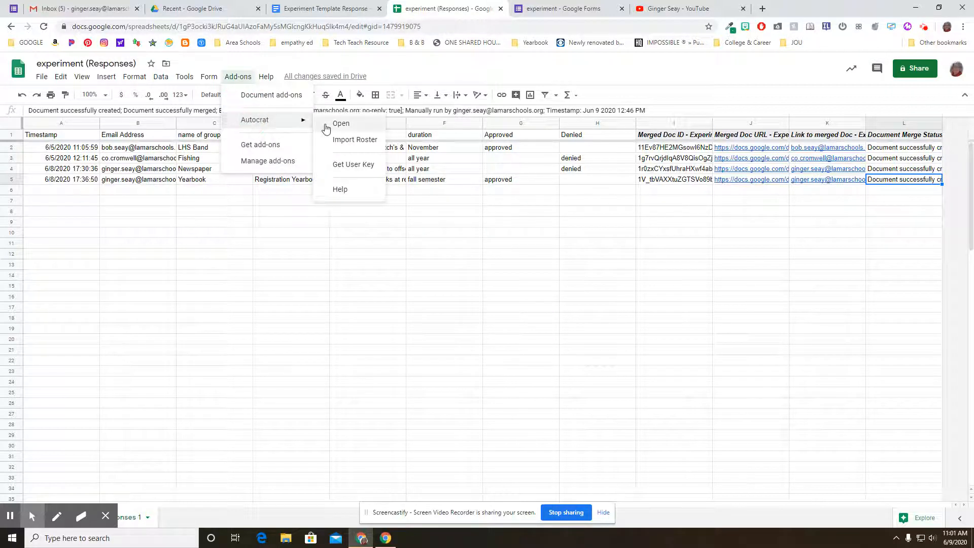
pyautogui.click(332, 127)
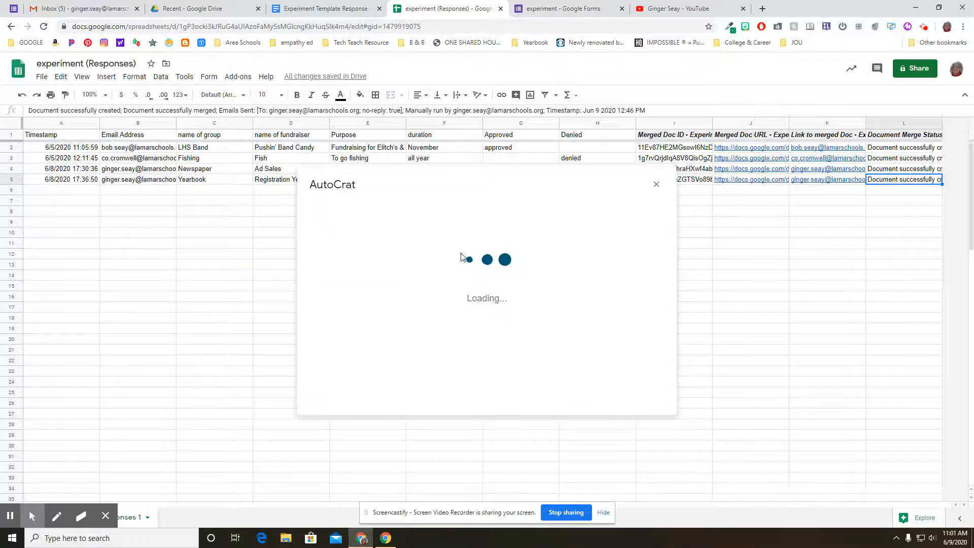
pyautogui.click(496, 250)
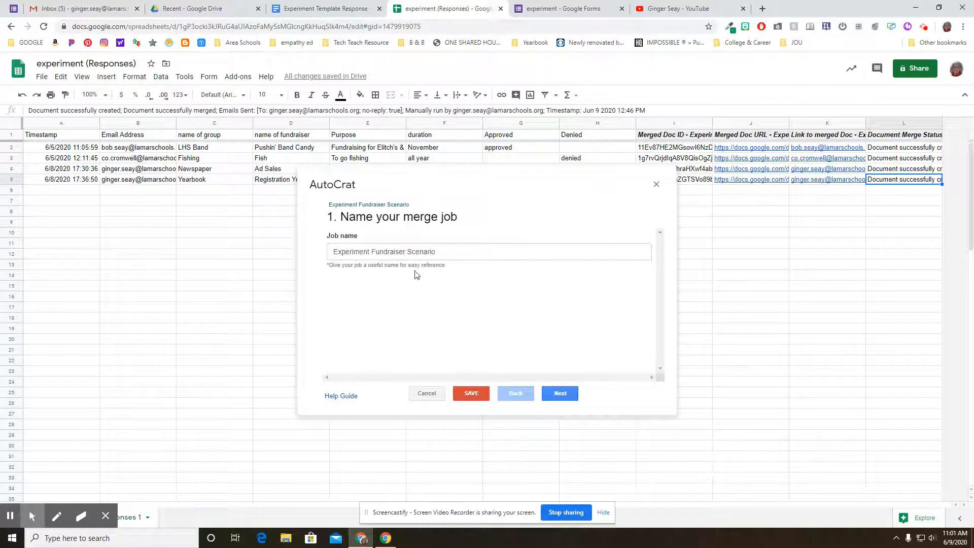
pyautogui.click(559, 399)
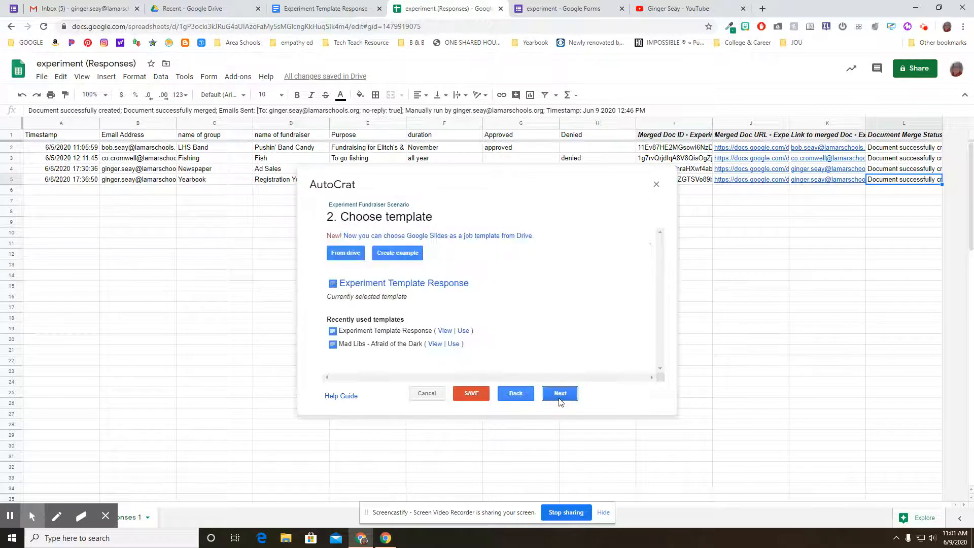
pyautogui.click(560, 395)
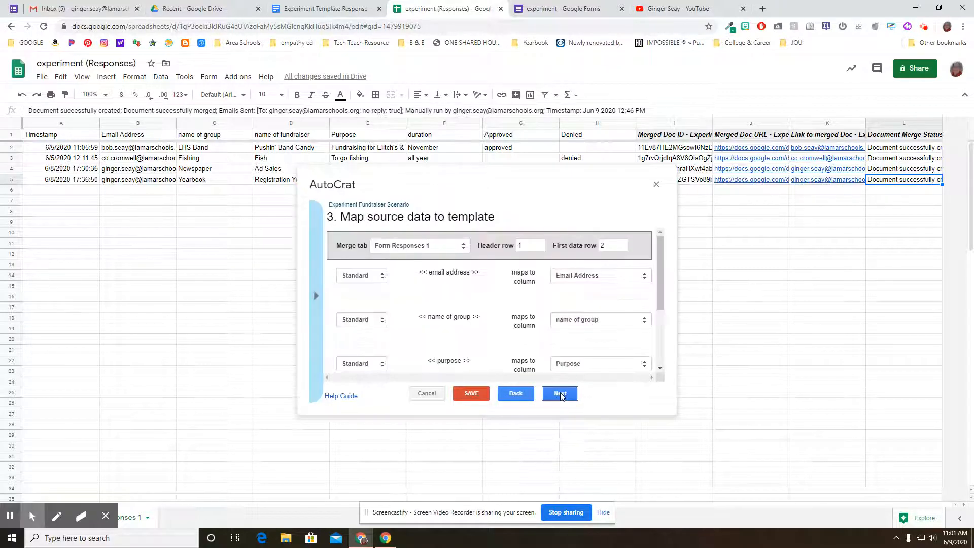
# Step: Review the column mappings for the purpose, approved and denied tags, and continue to the merge job's file settings
pyautogui.scroll(-2, 579, 294)
pyautogui.scroll(-1, 579, 294)
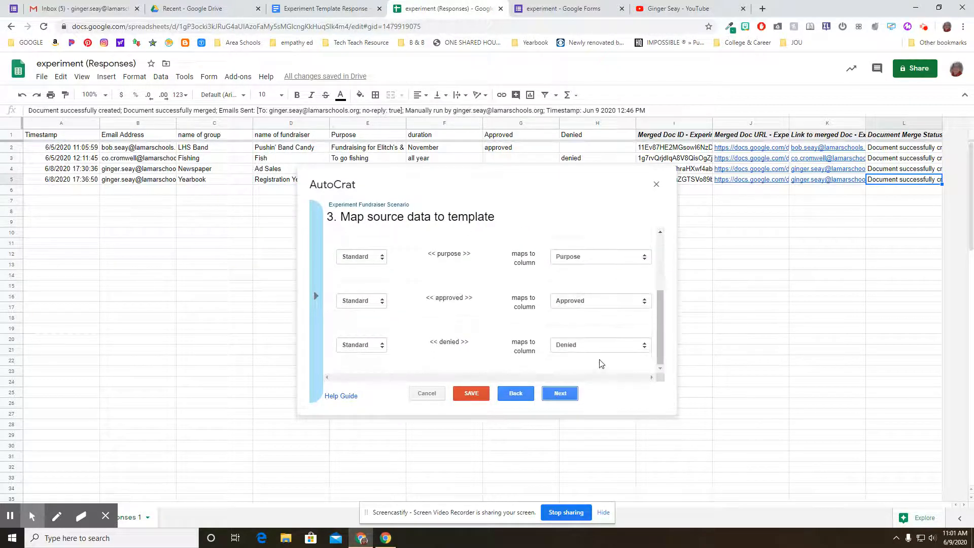
pyautogui.click(609, 302)
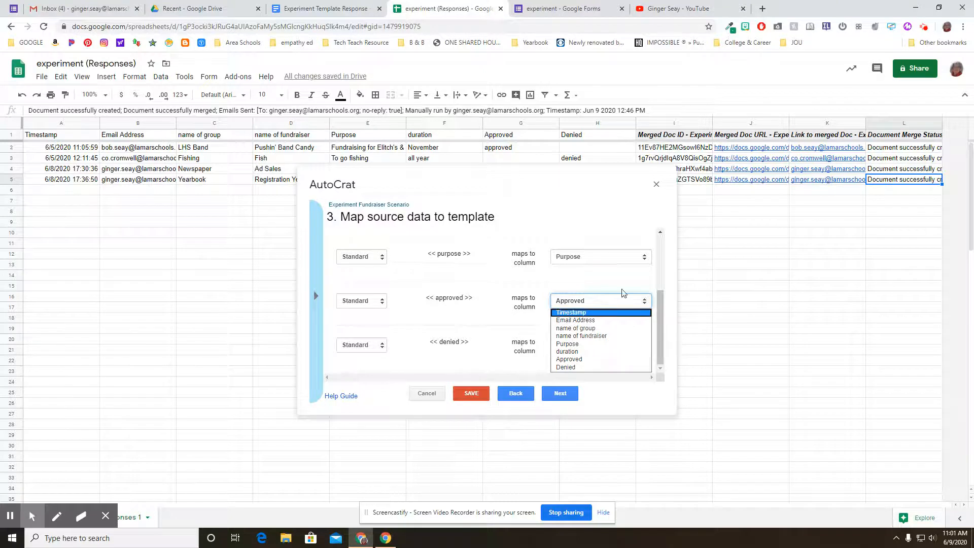
pyautogui.click(634, 277)
pyautogui.click(565, 397)
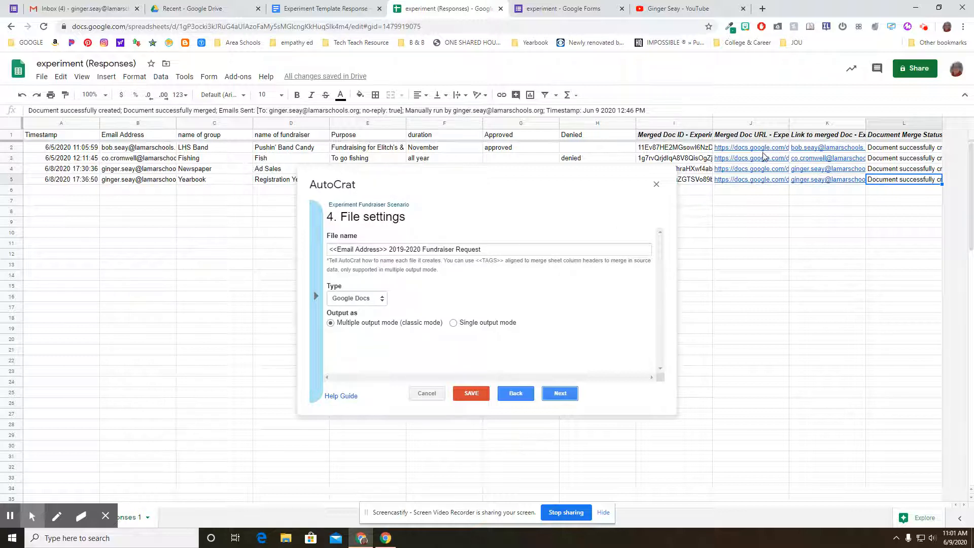
pyautogui.moveTo(754, 176)
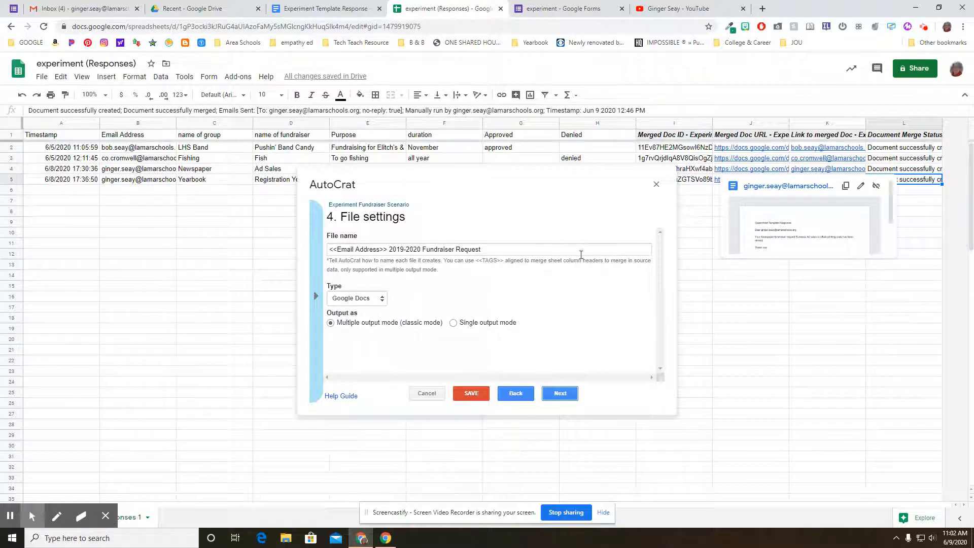
# Step: Keep Google Docs as the output type for the merged files and continue to the destination folder settings
pyautogui.click(374, 302)
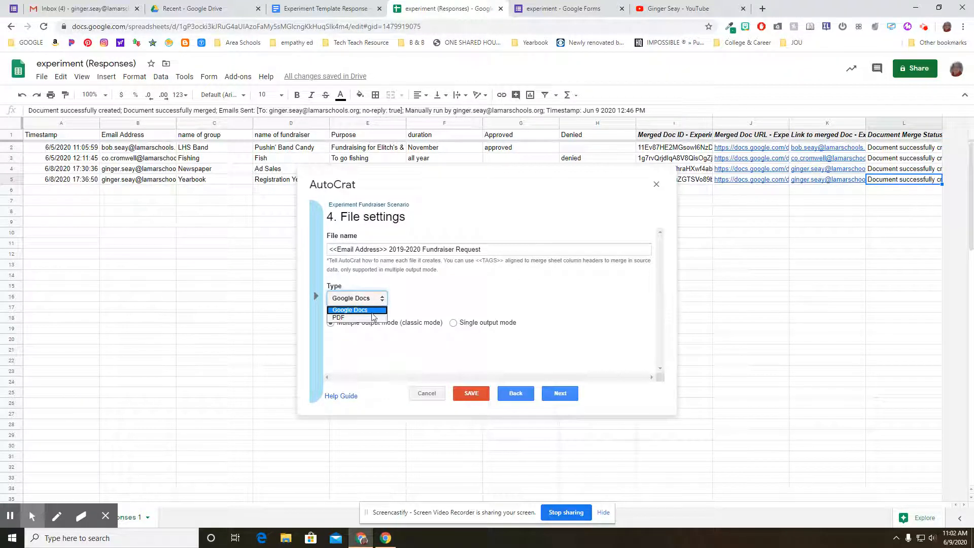
pyautogui.click(372, 312)
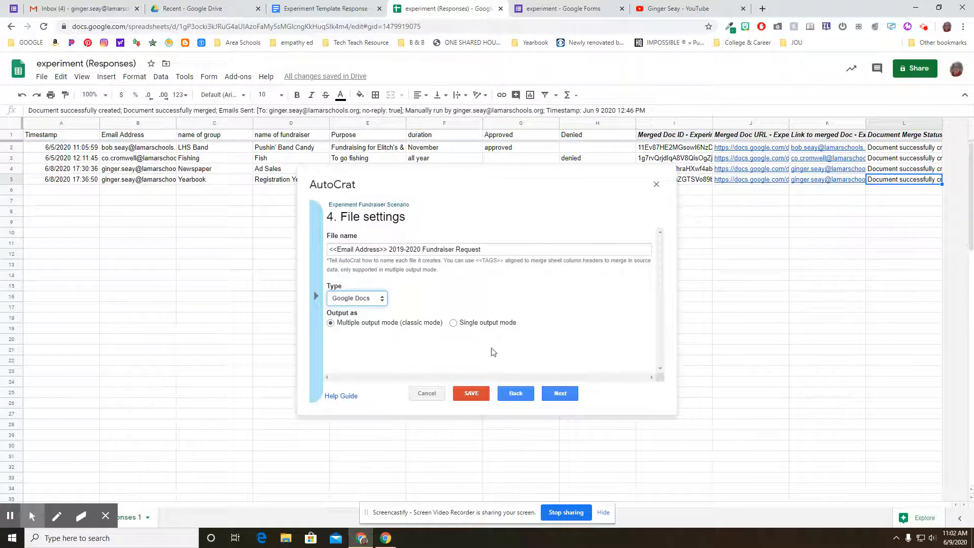
pyautogui.click(560, 397)
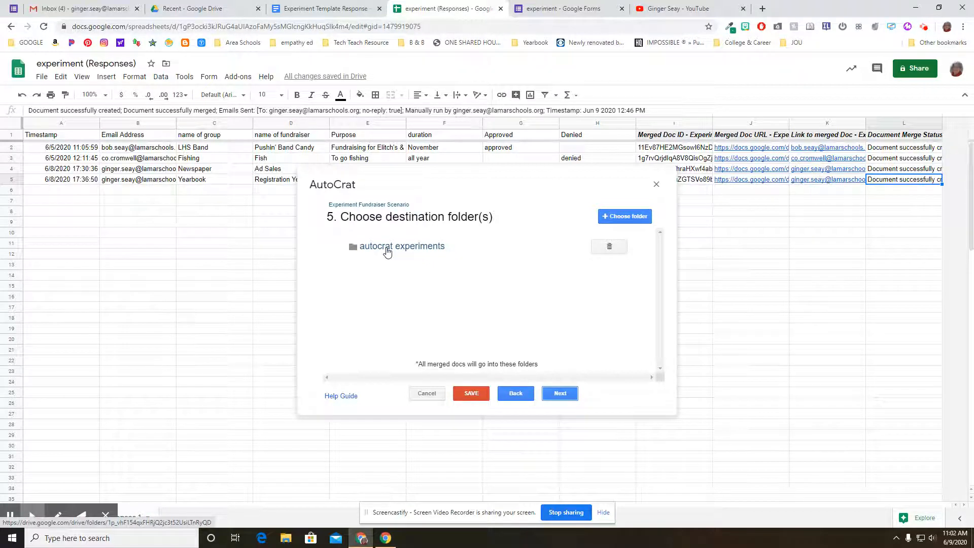
# Step: Keep the autocrat experiments destination folder, skip the dynamic folder reference and merge condition, and share the merged documents as view only doc
pyautogui.click(562, 397)
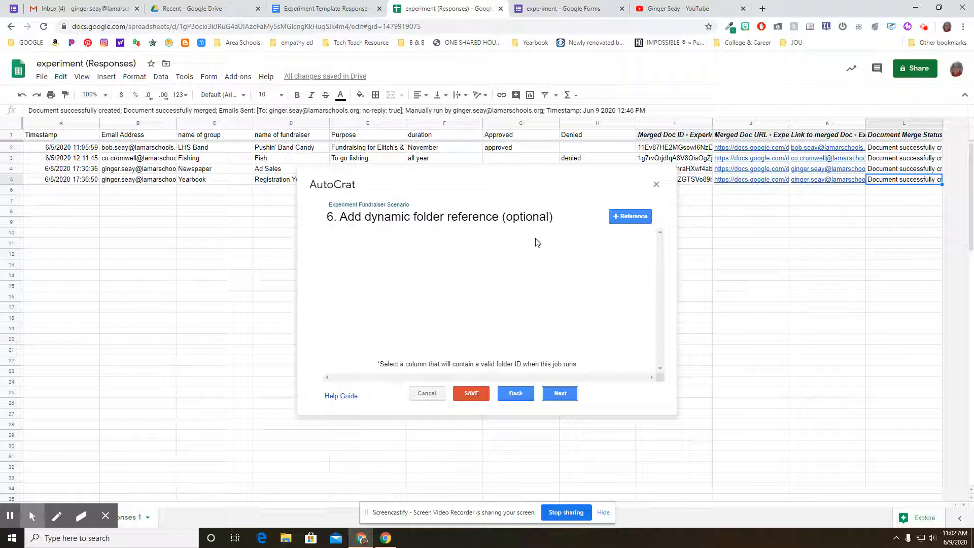
pyautogui.click(563, 394)
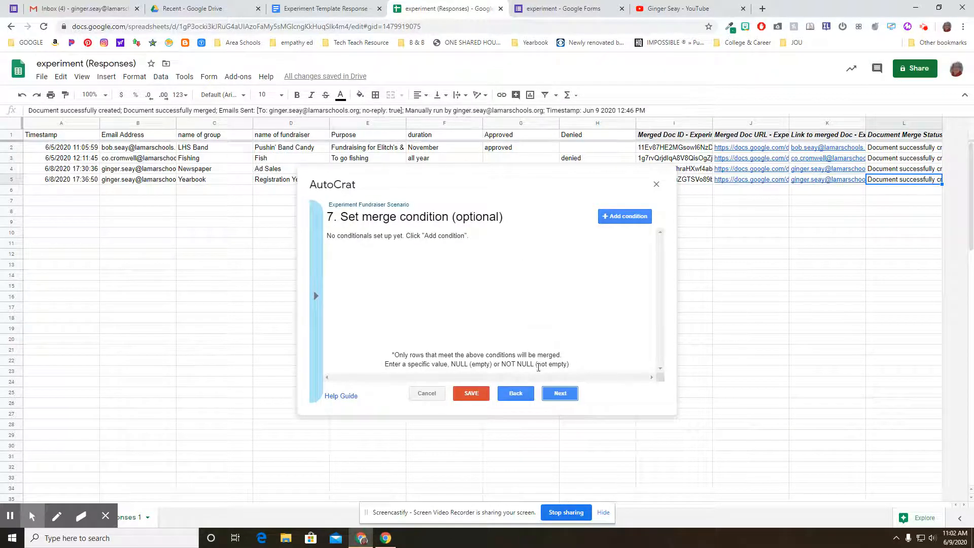
pyautogui.click(559, 398)
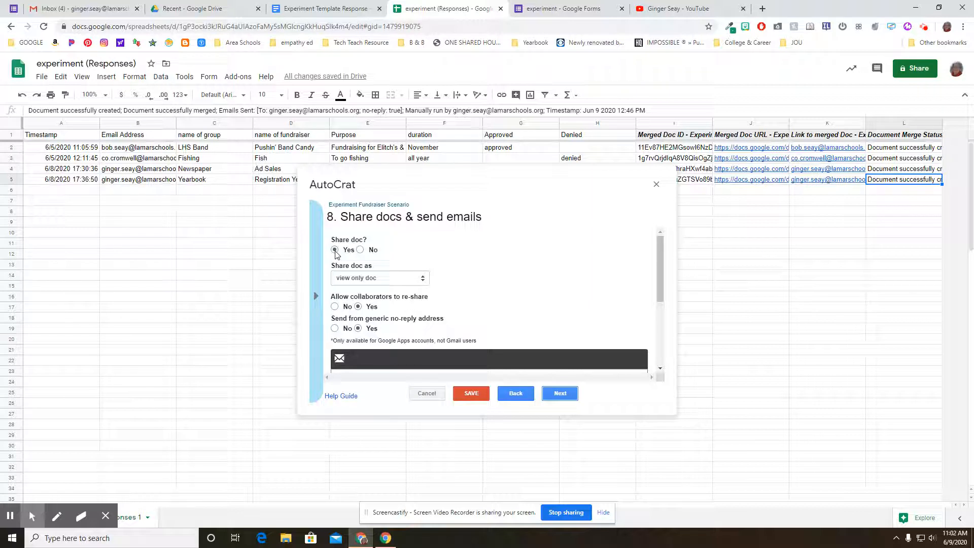
pyautogui.click(410, 283)
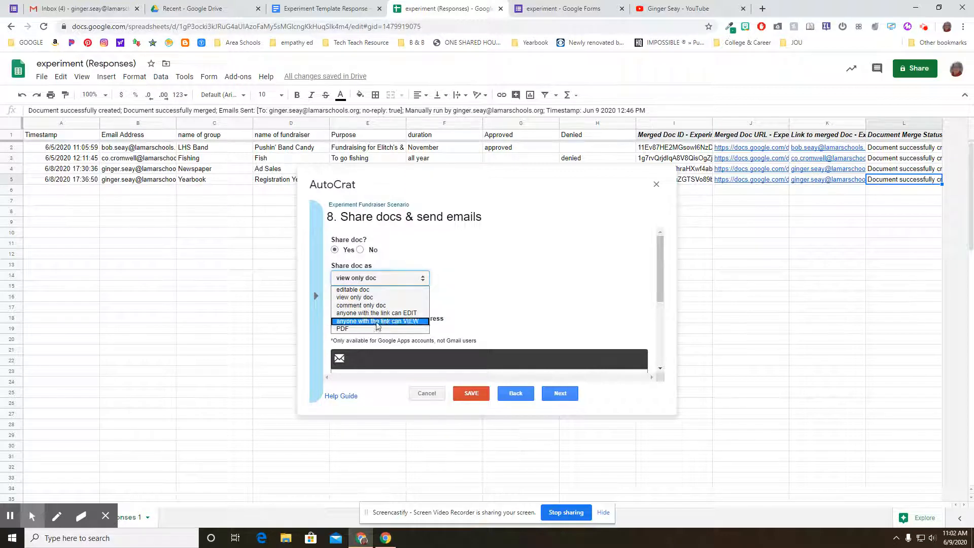
pyautogui.click(384, 300)
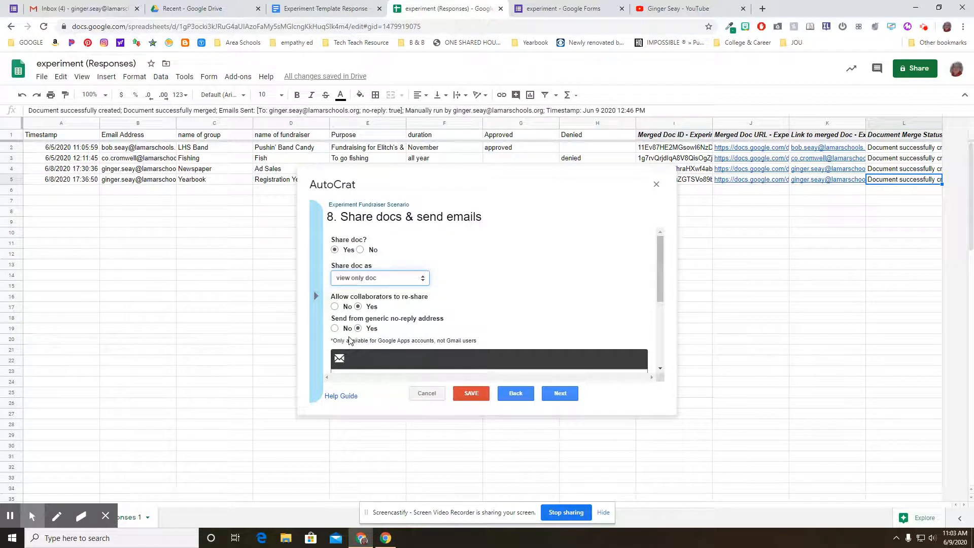
# Step: Review the notification email's To field, the available merge tags, the subject line and the message body
pyautogui.scroll(-3, 355, 330)
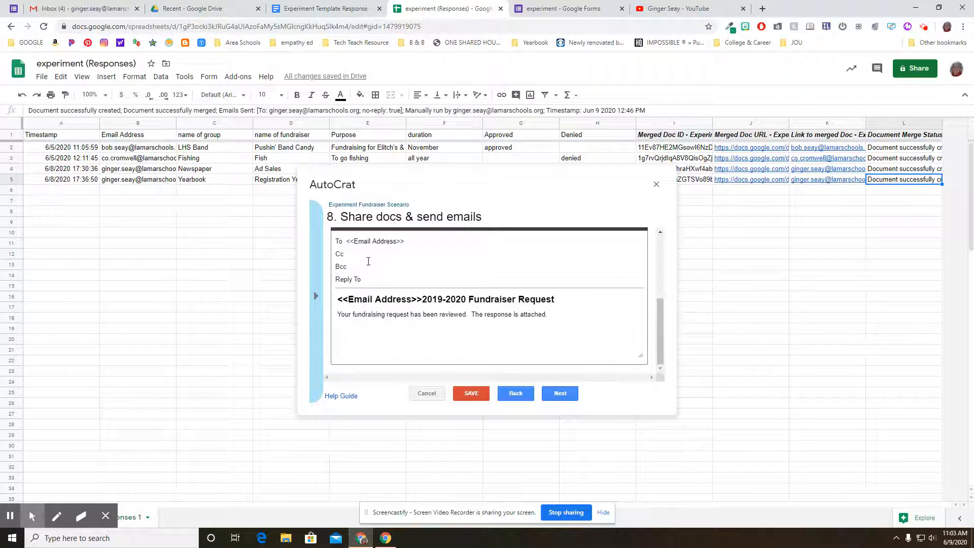
pyautogui.click(363, 242)
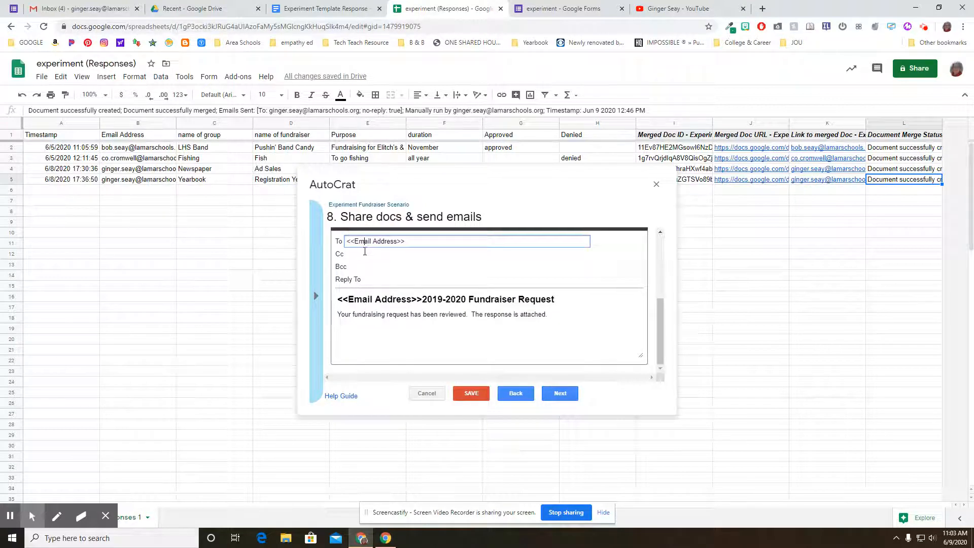
pyautogui.click(317, 298)
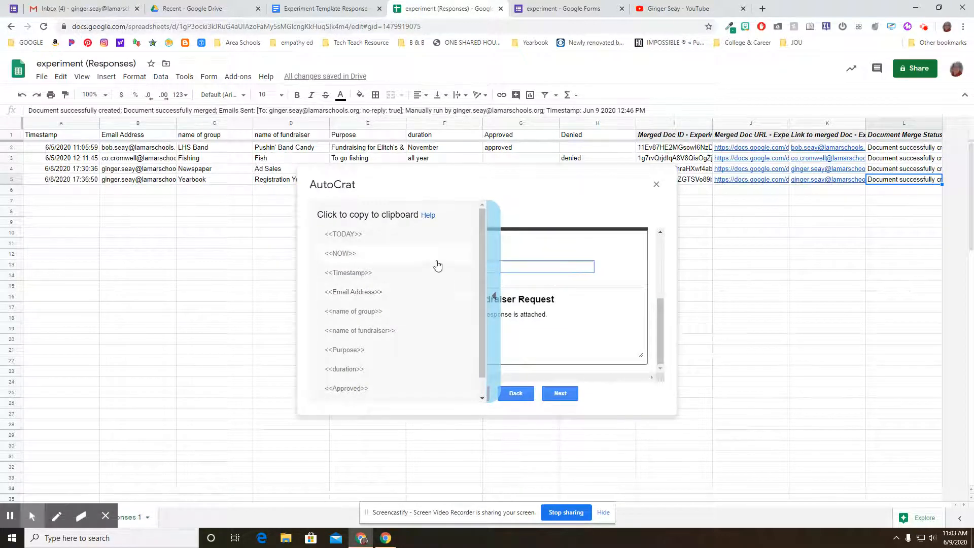
pyautogui.click(496, 296)
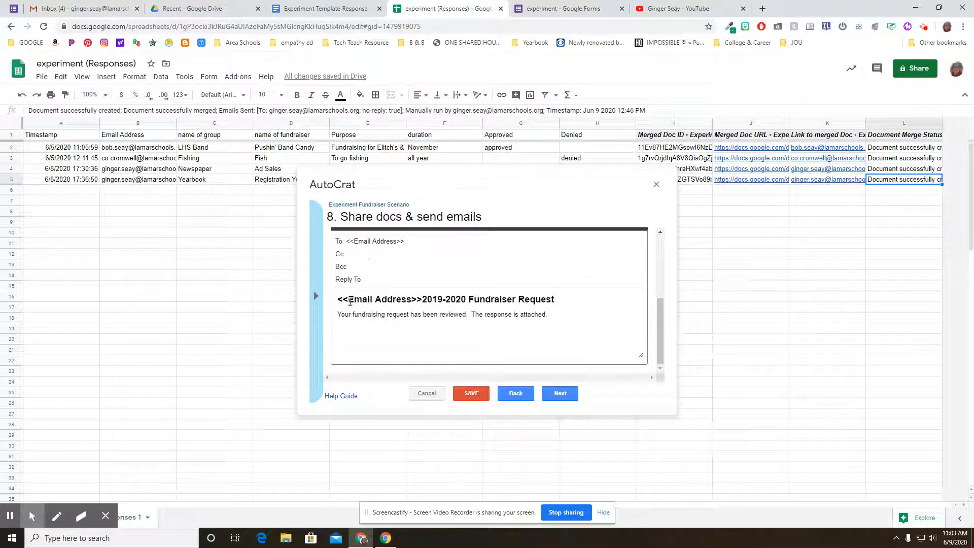
pyautogui.click(344, 299)
pyautogui.click(340, 315)
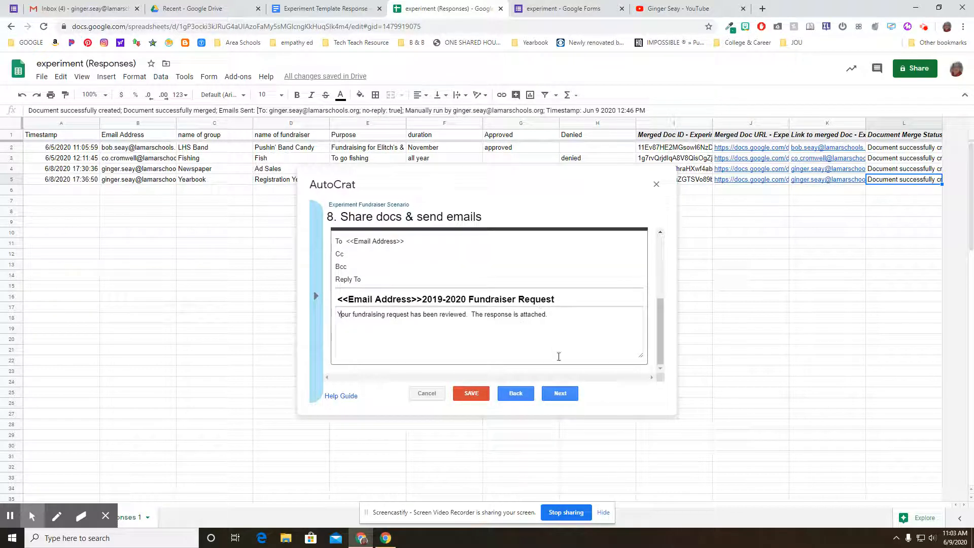
# Step: Continue to the job triggers, leave the form and time triggers at No, save the merge job and close Autocrat
pyautogui.click(561, 394)
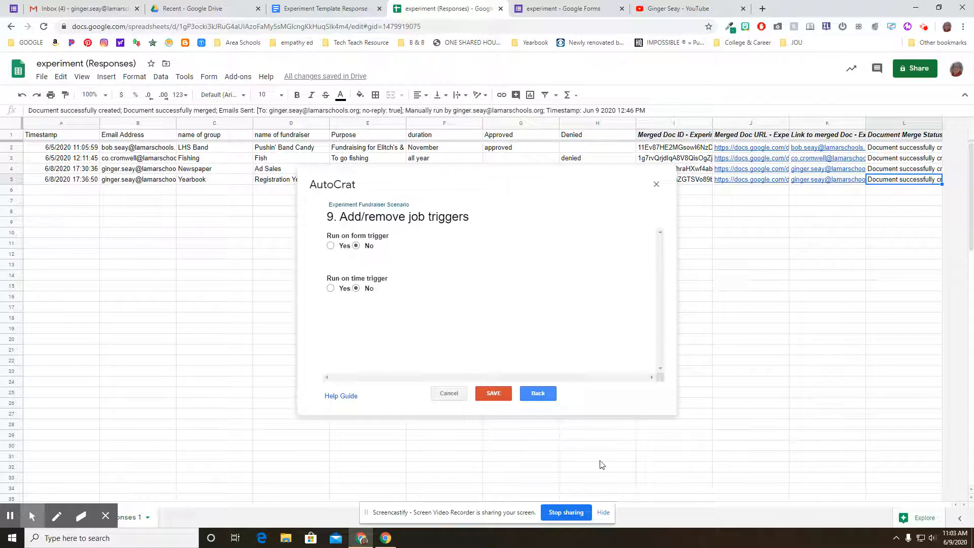
pyautogui.click(539, 395)
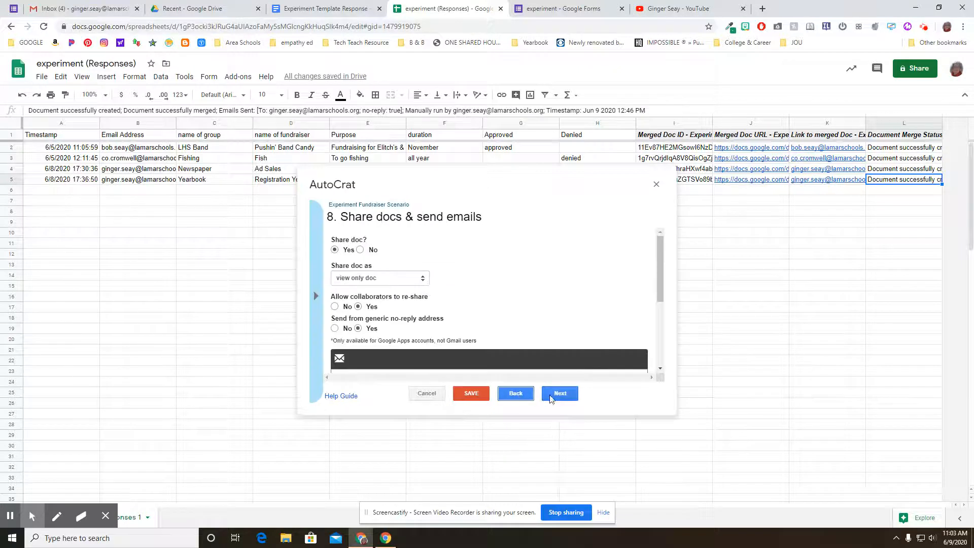
pyautogui.click(545, 396)
pyautogui.click(490, 395)
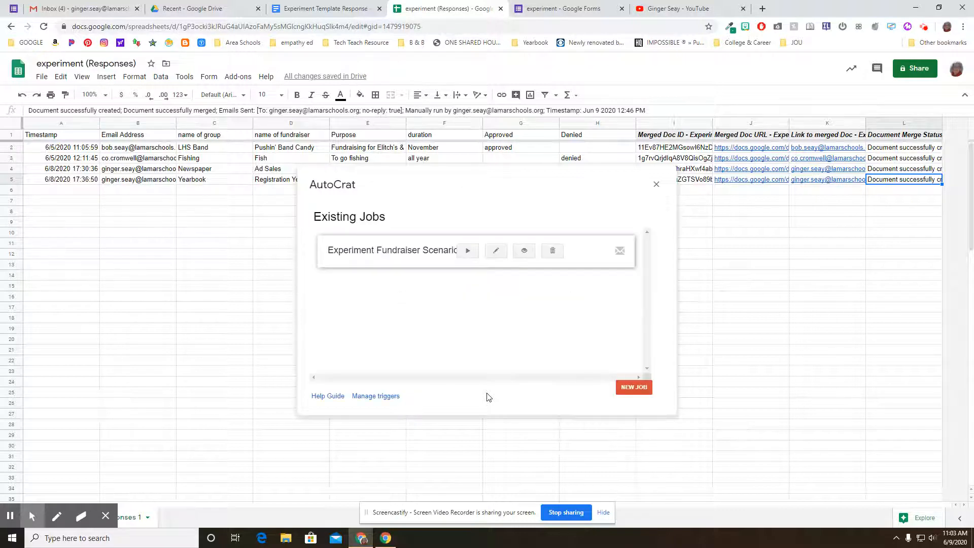
pyautogui.click(657, 184)
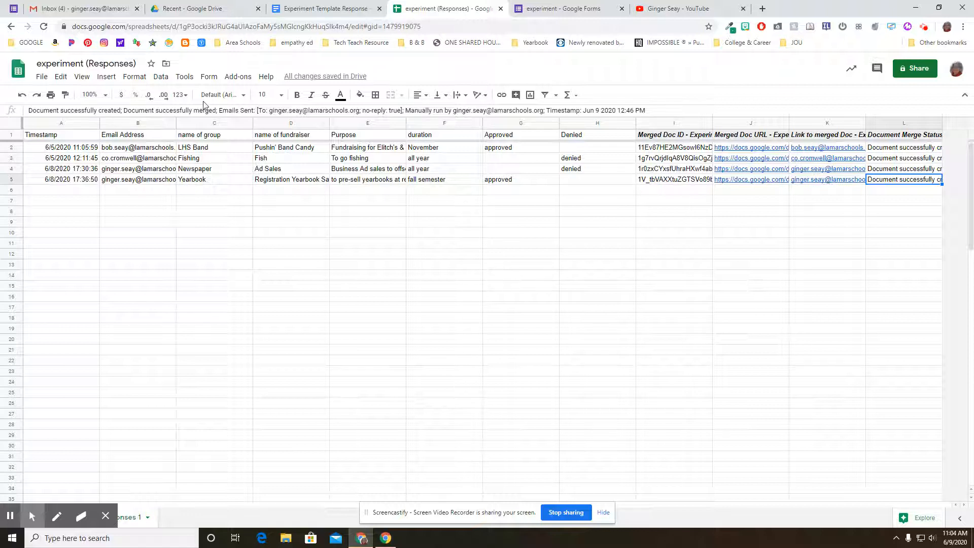
# Step: Reopen Autocrat's existing jobs list and inspect the LHS Band row's merged document links and merge status
pyautogui.click(238, 77)
pyautogui.click(256, 123)
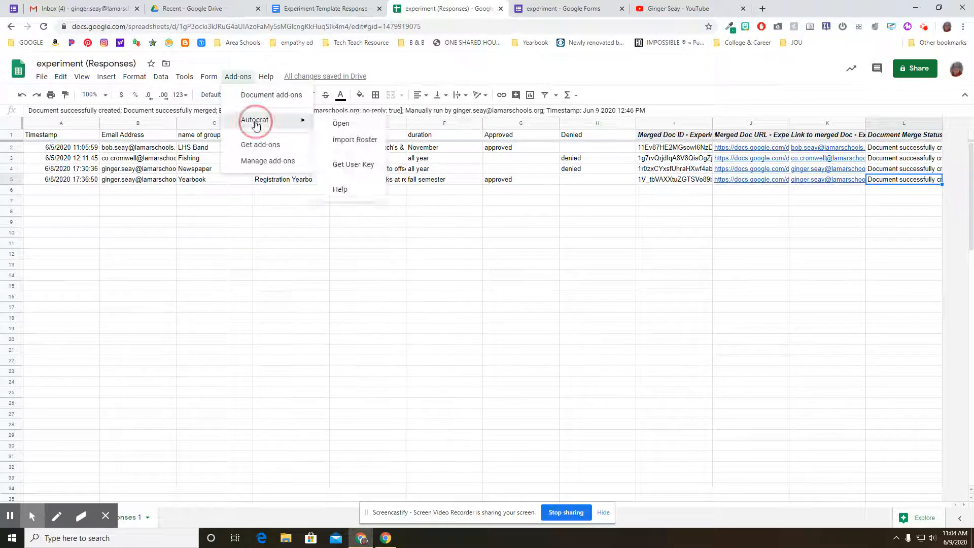
pyautogui.click(341, 124)
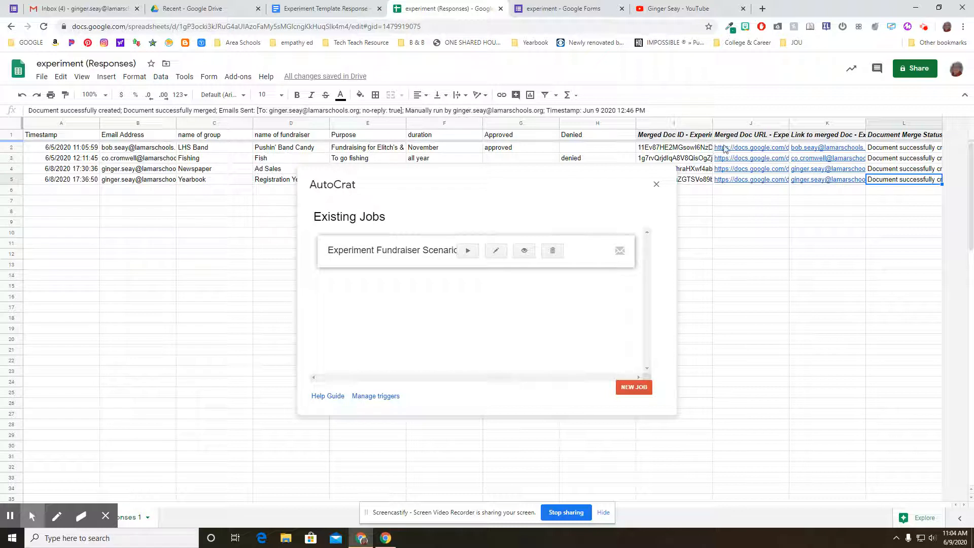
pyautogui.moveTo(737, 152)
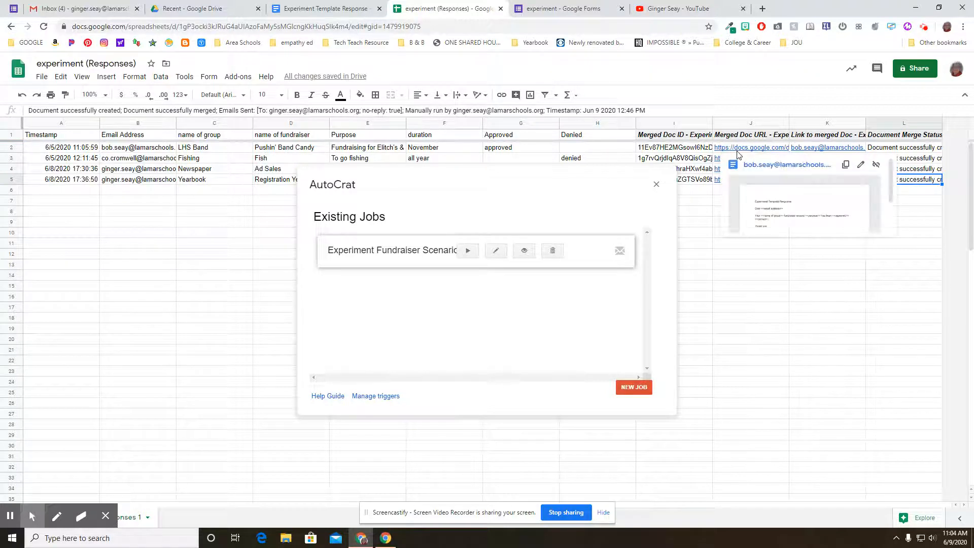
pyautogui.moveTo(812, 150)
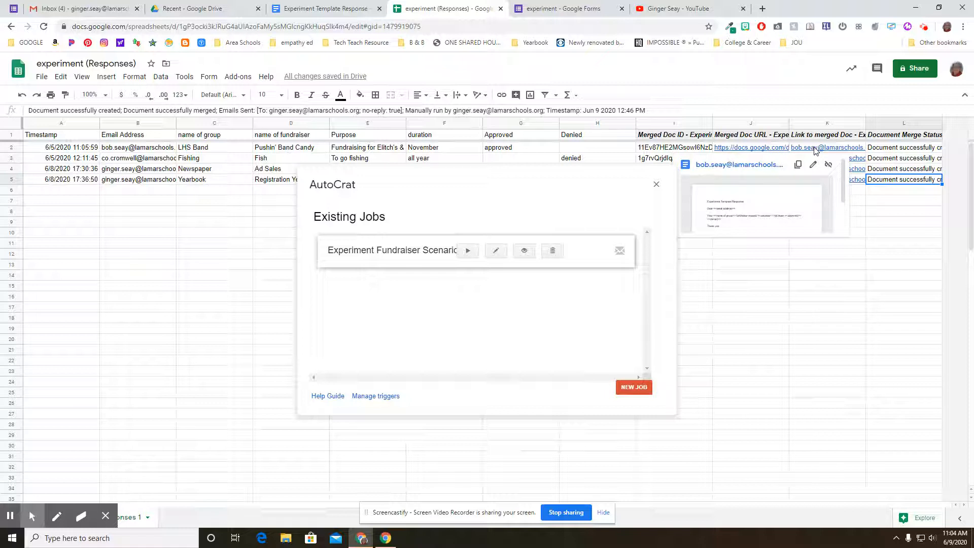
pyautogui.click(885, 153)
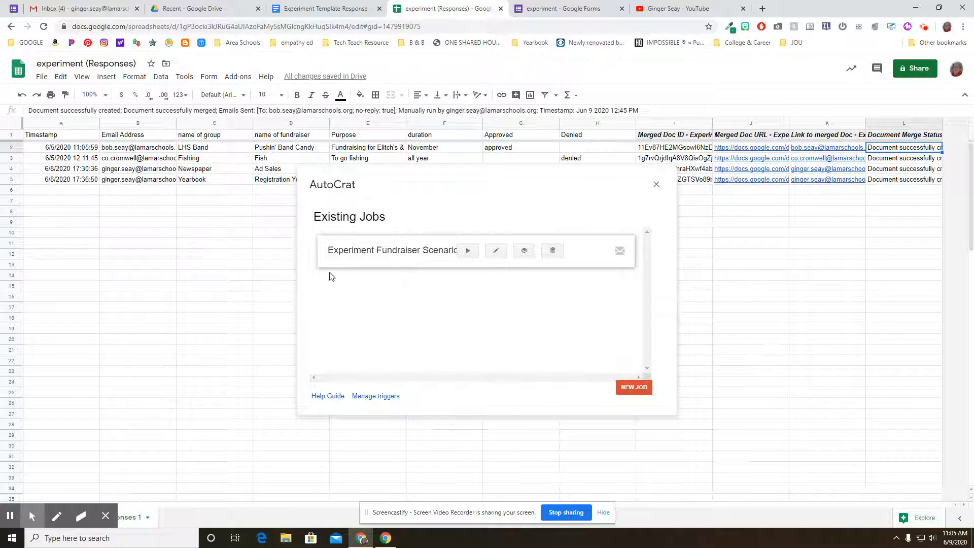
# Step: Check the experiment form's responses, return to the response spreadsheet and close Autocrat
pyautogui.click(526, 10)
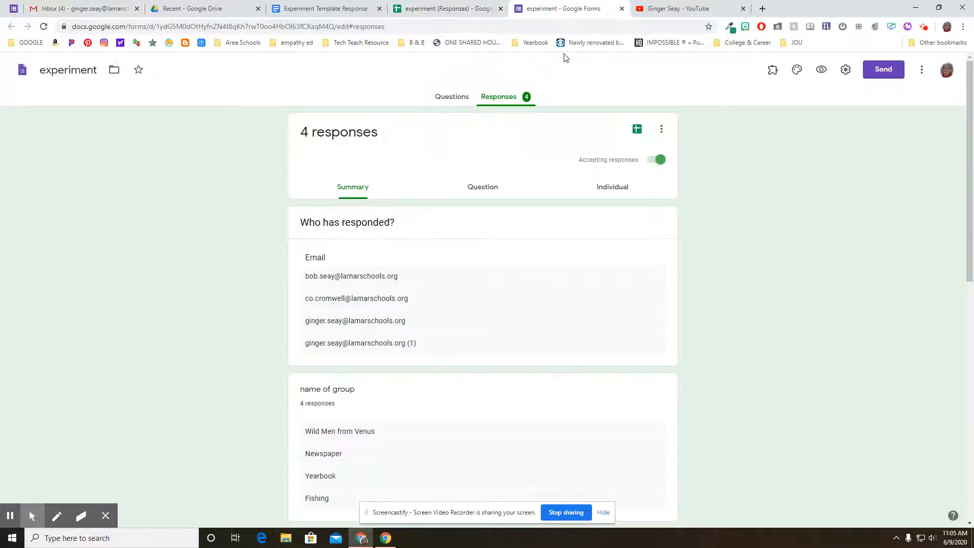
pyautogui.click(457, 15)
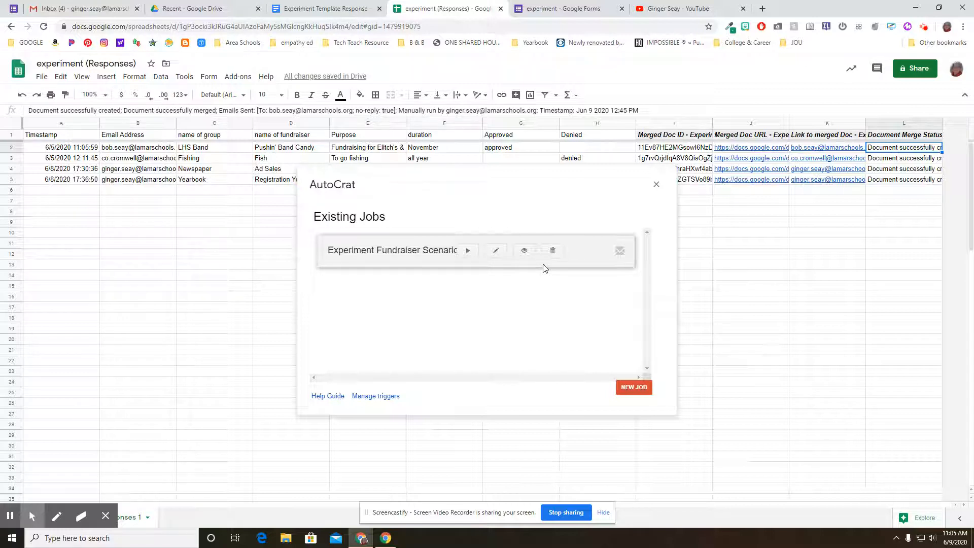
pyautogui.click(656, 185)
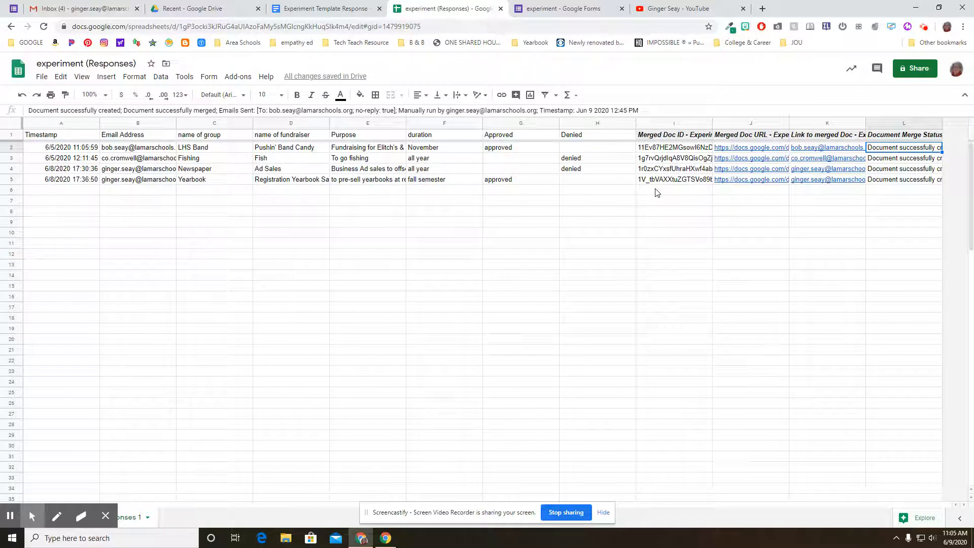